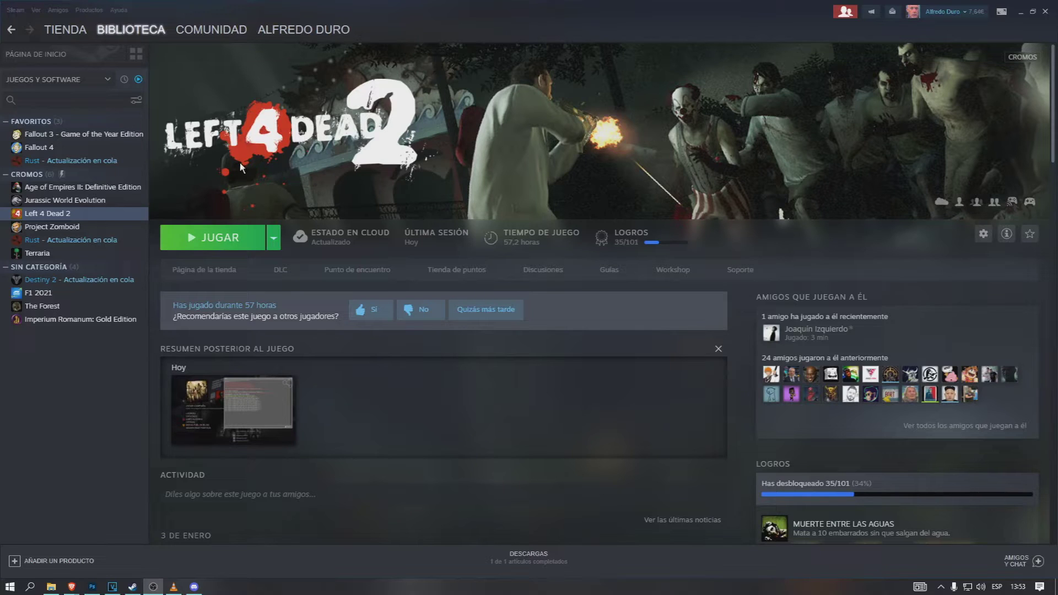
- Start verifying the integrity of Left 4 Dead 2's local game files from the game's properties
{"action": "right_click", "coordinate": [76, 220]}
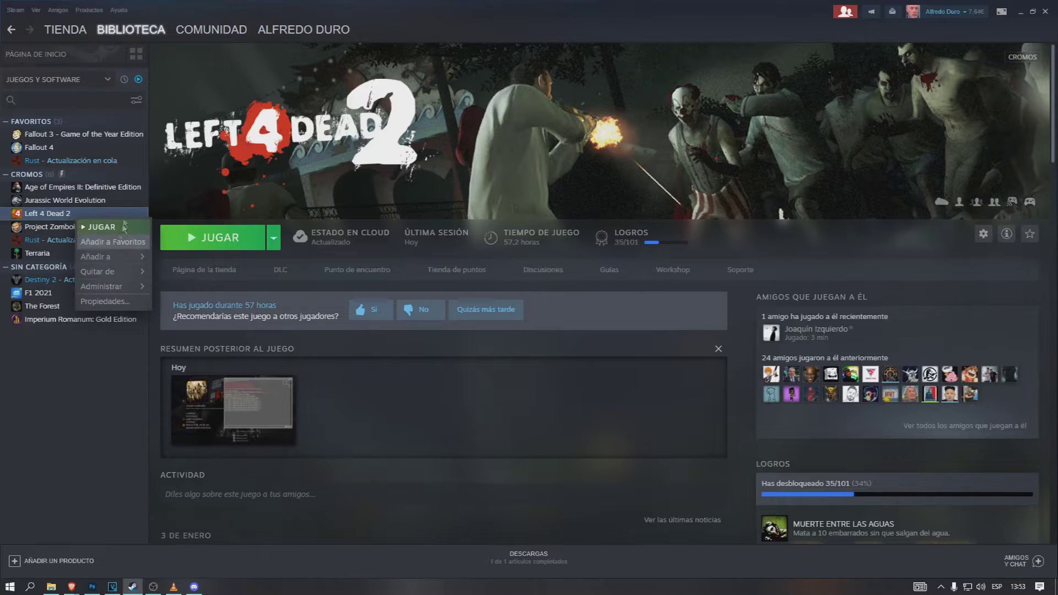
{"action": "left_click", "coordinate": [43, 223]}
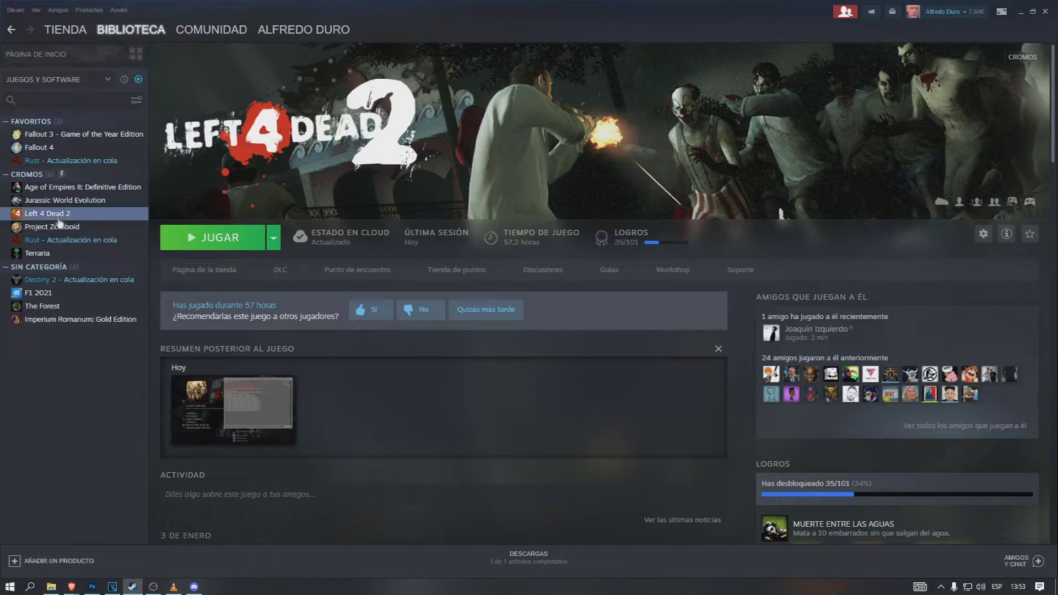
{"action": "right_click", "coordinate": [81, 214]}
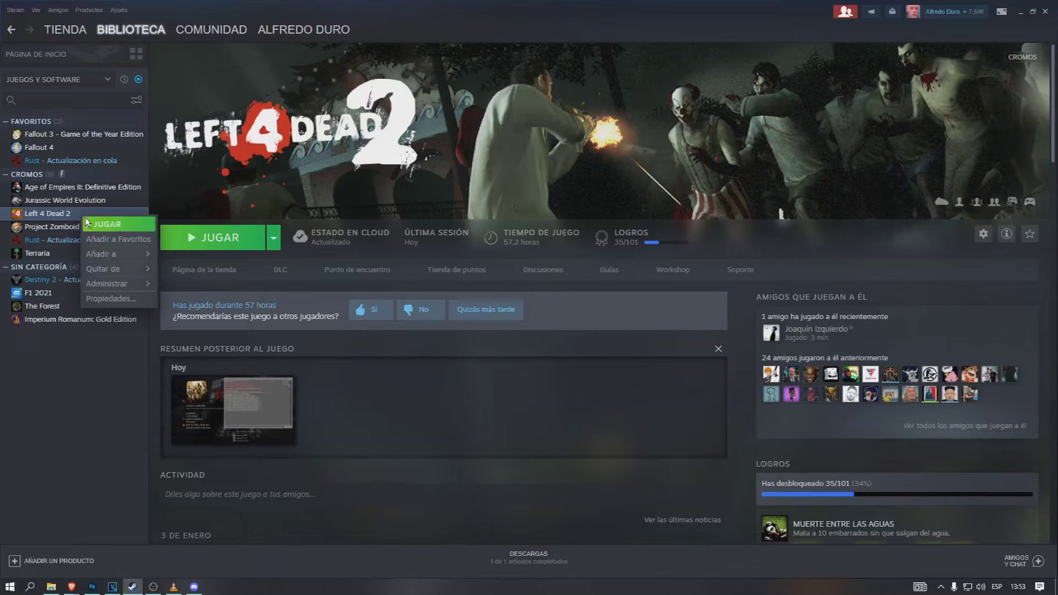
{"action": "left_click", "coordinate": [124, 300]}
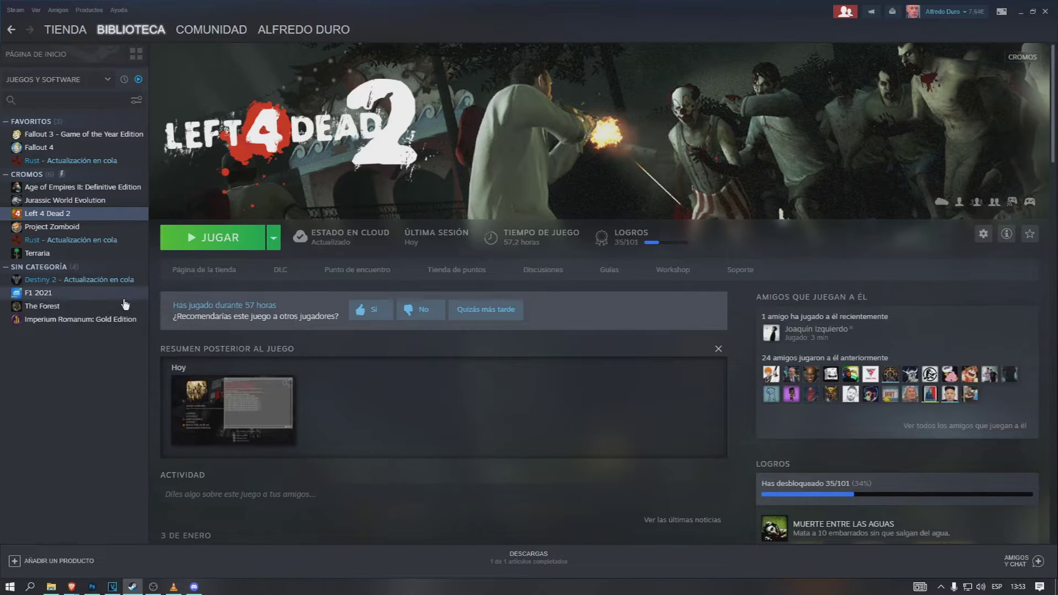
{"action": "left_click", "coordinate": [378, 240]}
{"action": "left_click", "coordinate": [408, 224]}
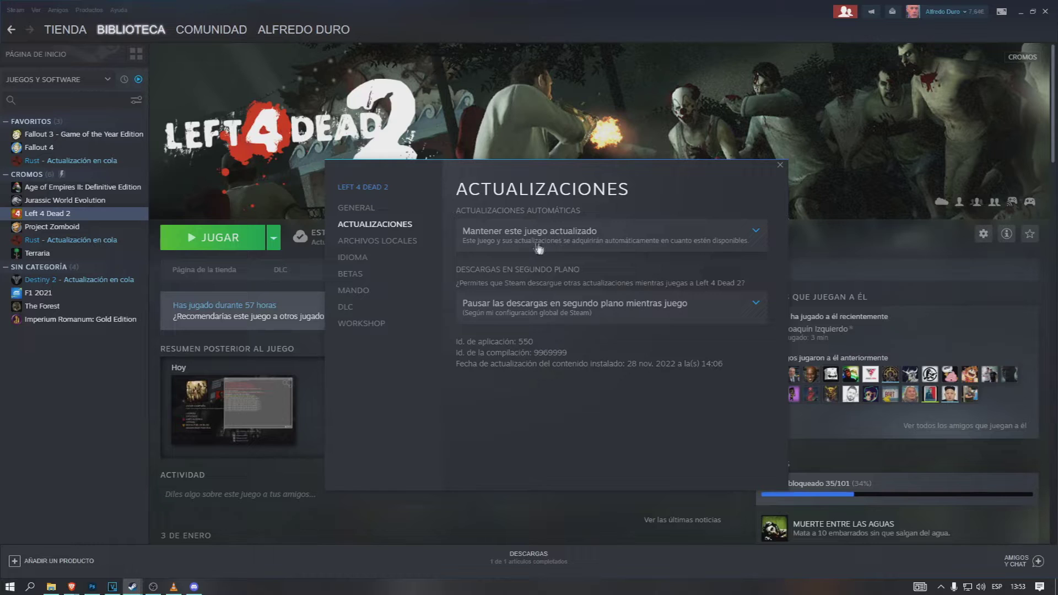
{"action": "left_click", "coordinate": [398, 244]}
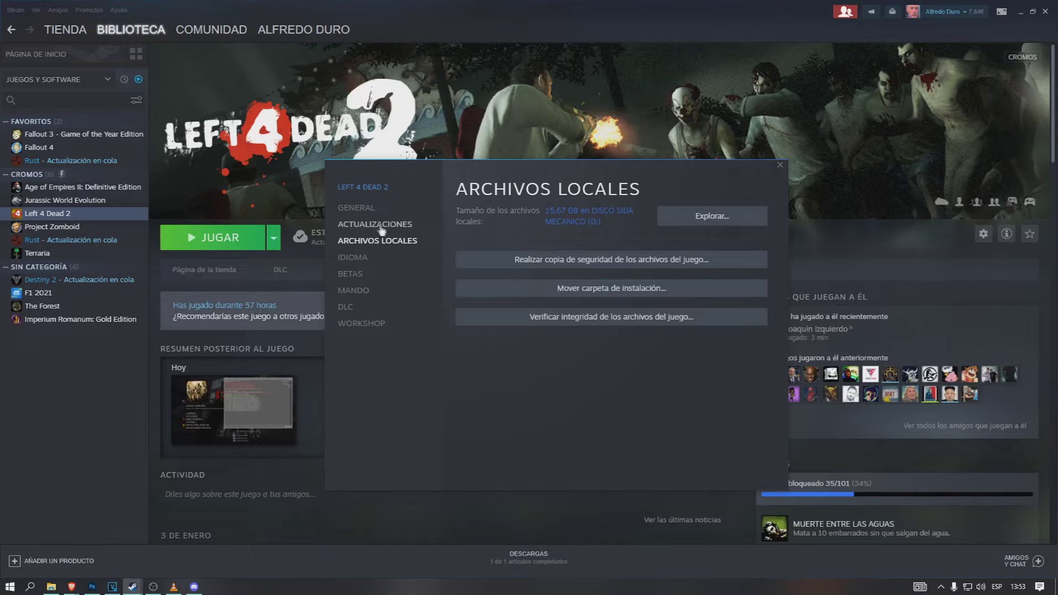
{"action": "left_click", "coordinate": [652, 316]}
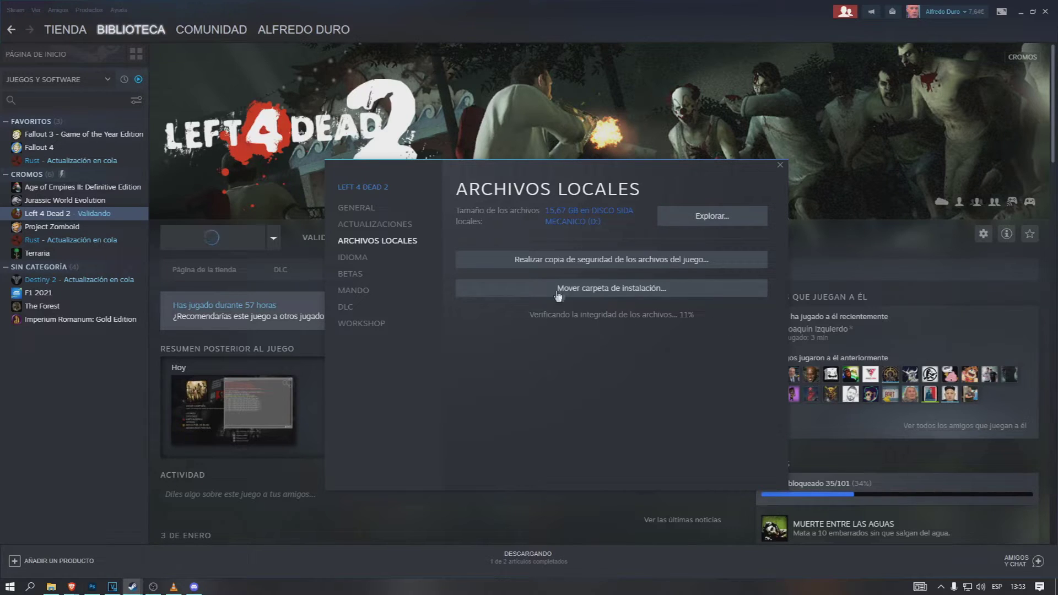
{"action": "left_click", "coordinate": [617, 288]}
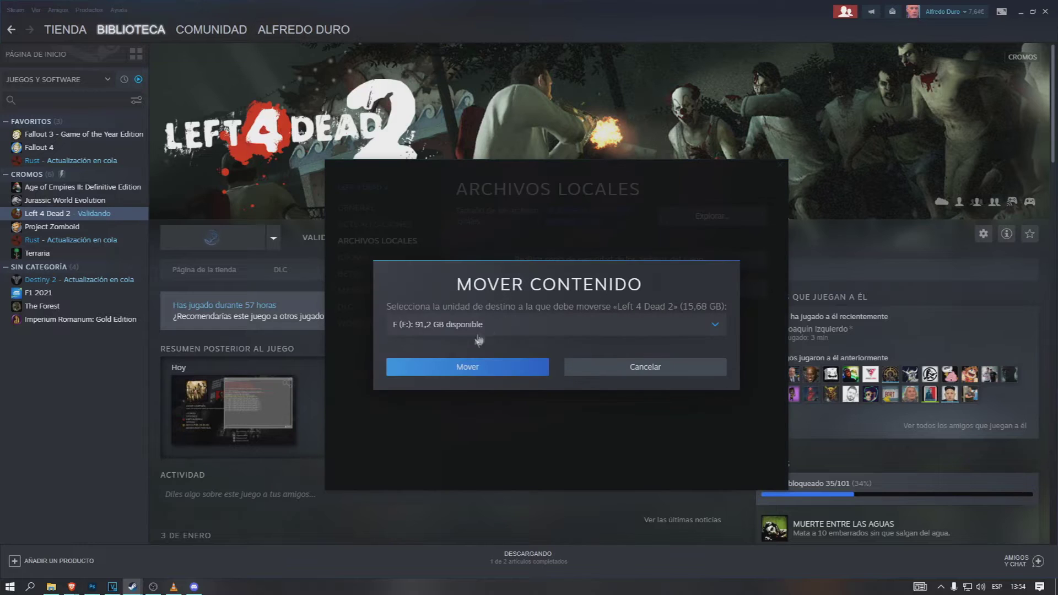
{"action": "left_click", "coordinate": [507, 330]}
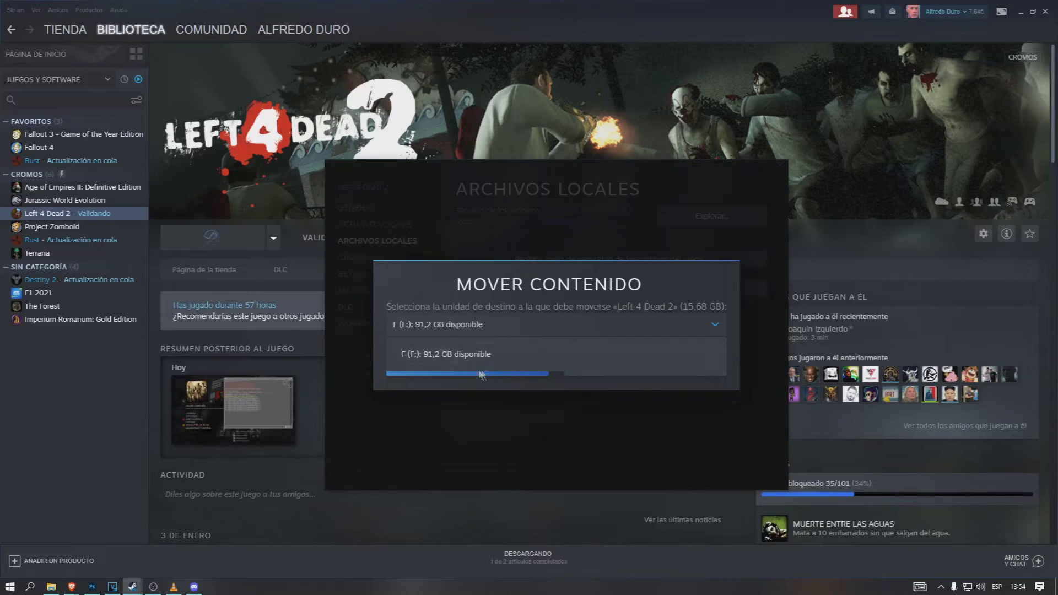
{"action": "left_click", "coordinate": [487, 352]}
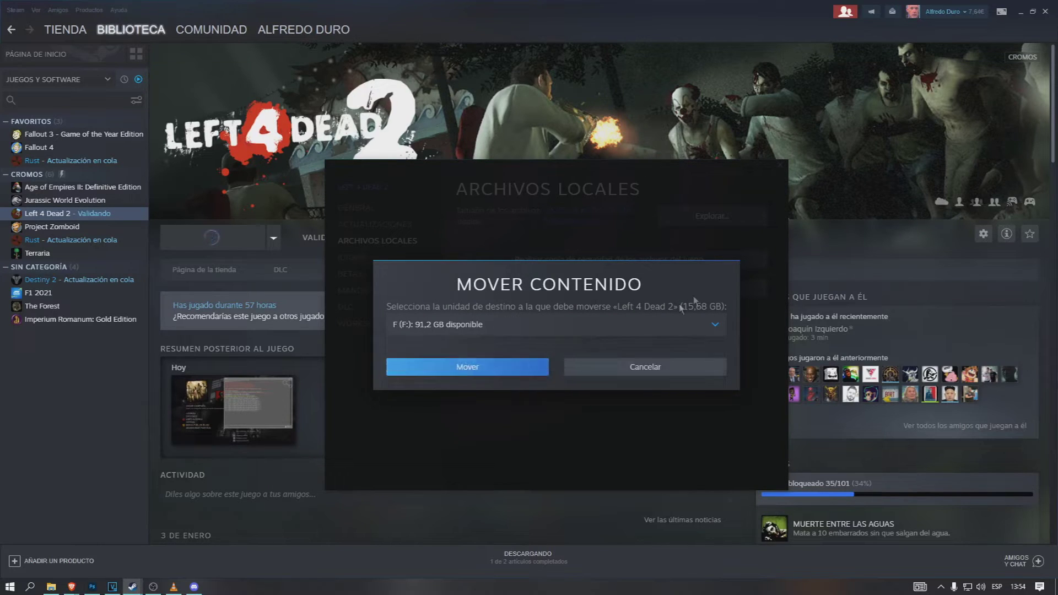
{"action": "left_click", "coordinate": [657, 375]}
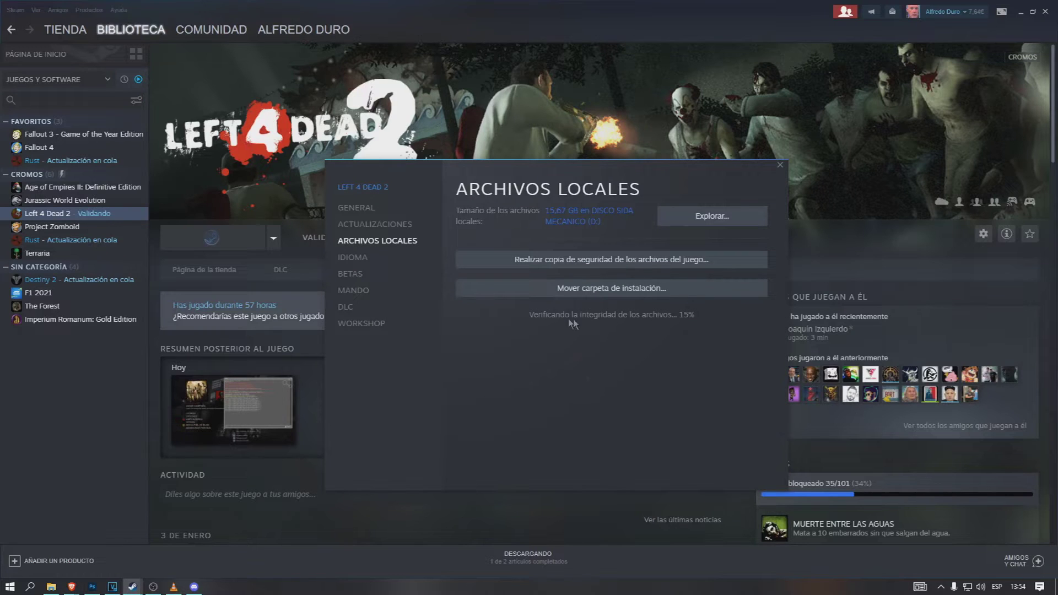
- Browse Left 4 Dead 2's local files in File Explorer, look through the steamapps and common folders, and return to the game's folder
{"action": "left_click", "coordinate": [705, 221]}
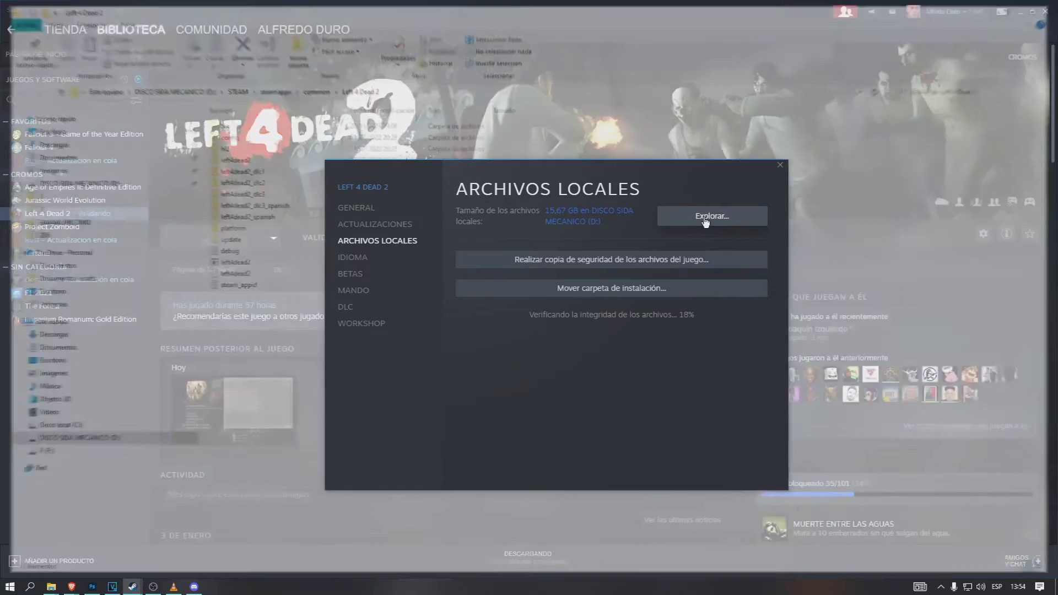
{"action": "left_click", "coordinate": [643, 9]}
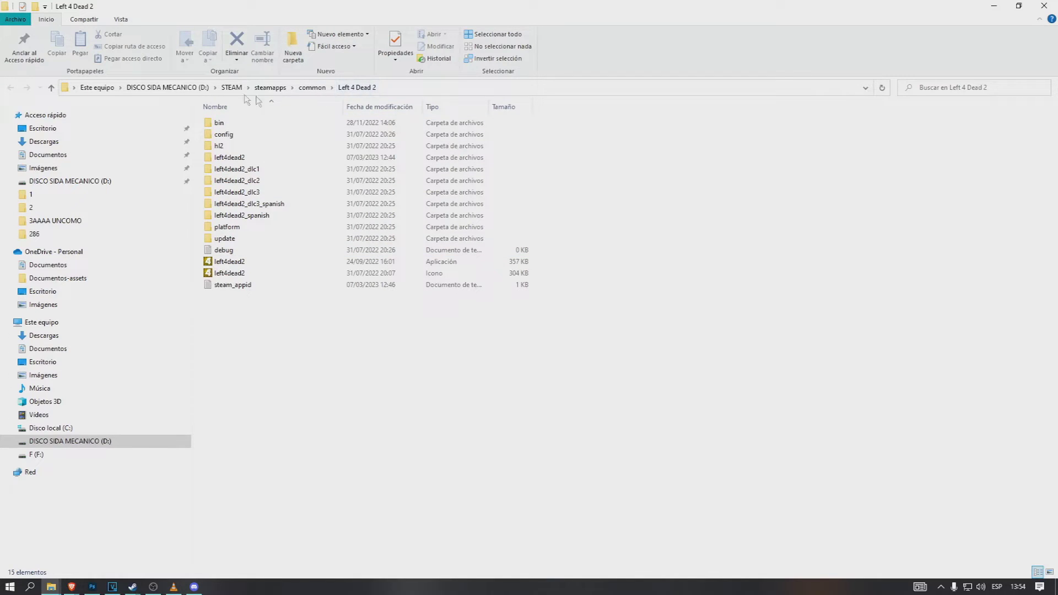
{"action": "left_click", "coordinate": [271, 89]}
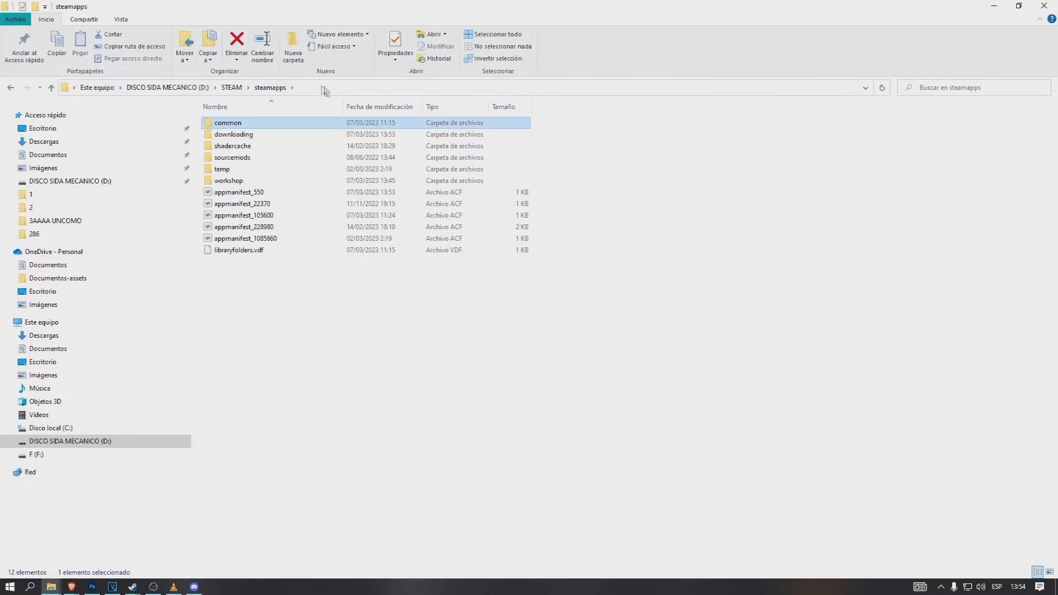
{"action": "double_click", "coordinate": [250, 120]}
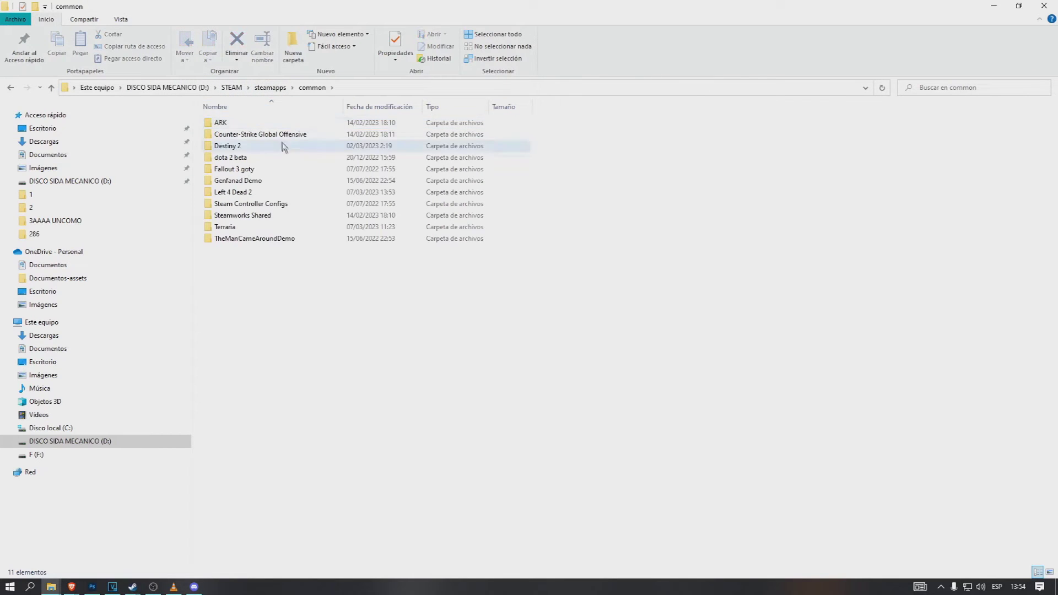
{"action": "left_click_drag", "start_coordinate": [281, 293], "coordinate": [242, 112]}
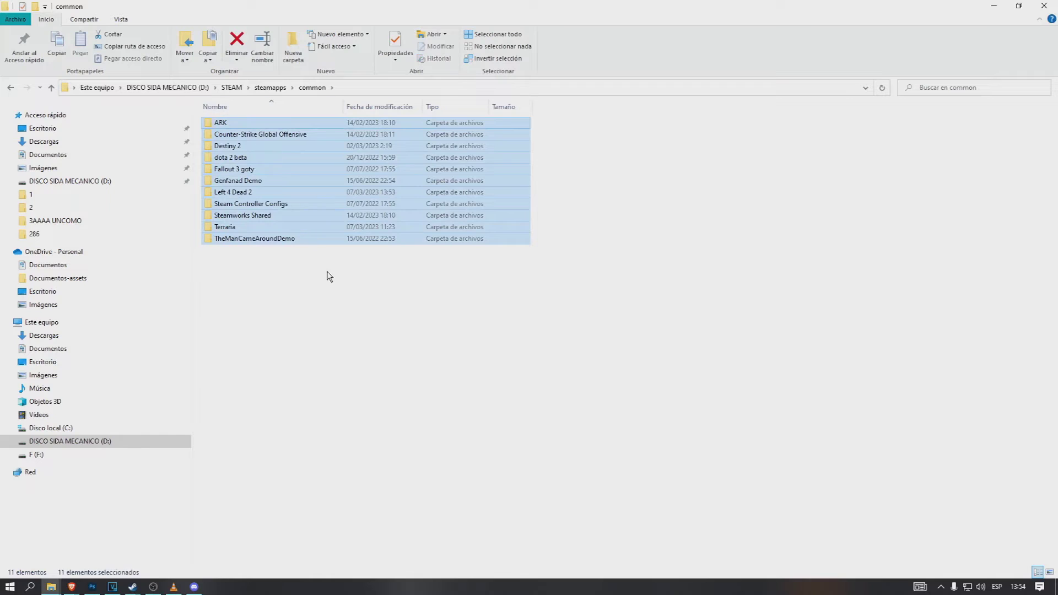
{"action": "left_click", "coordinate": [323, 289]}
{"action": "double_click", "coordinate": [239, 192]}
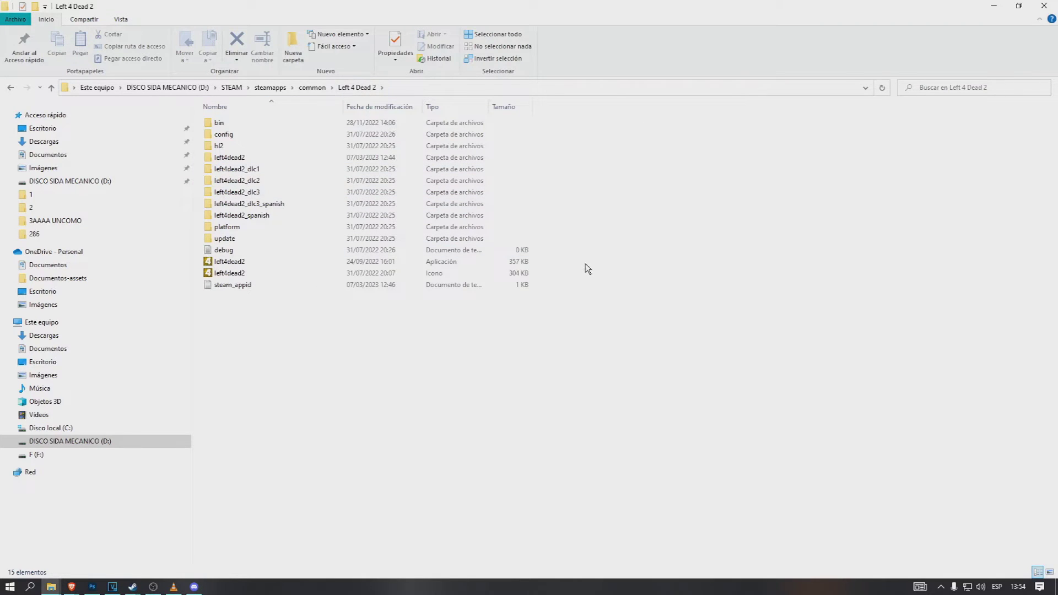
- Display the compatibility settings in the properties of the left4dead2 application file
{"action": "left_click", "coordinate": [451, 263]}
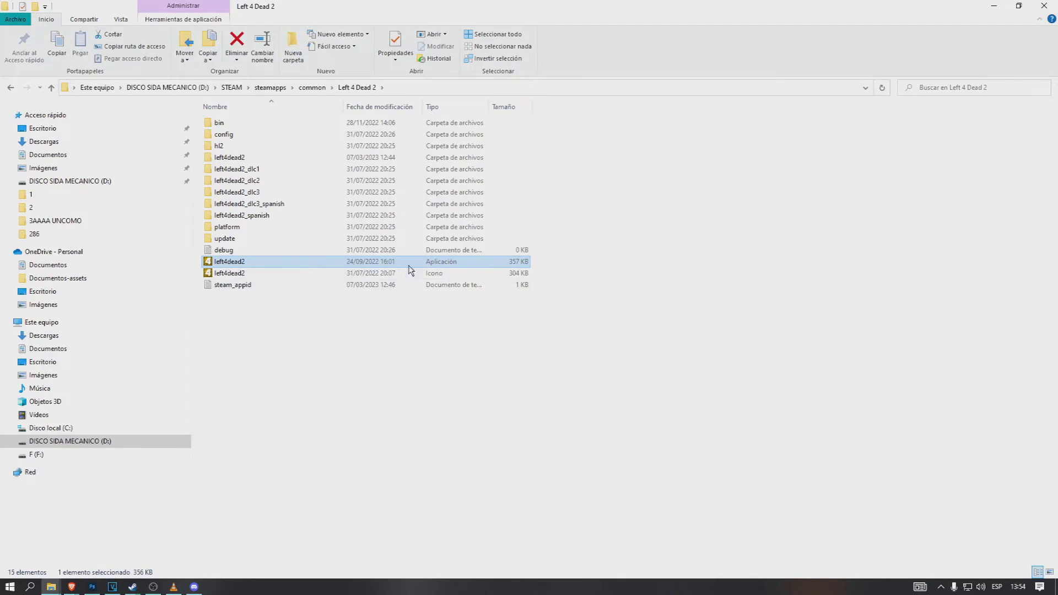
{"action": "right_click", "coordinate": [264, 265]}
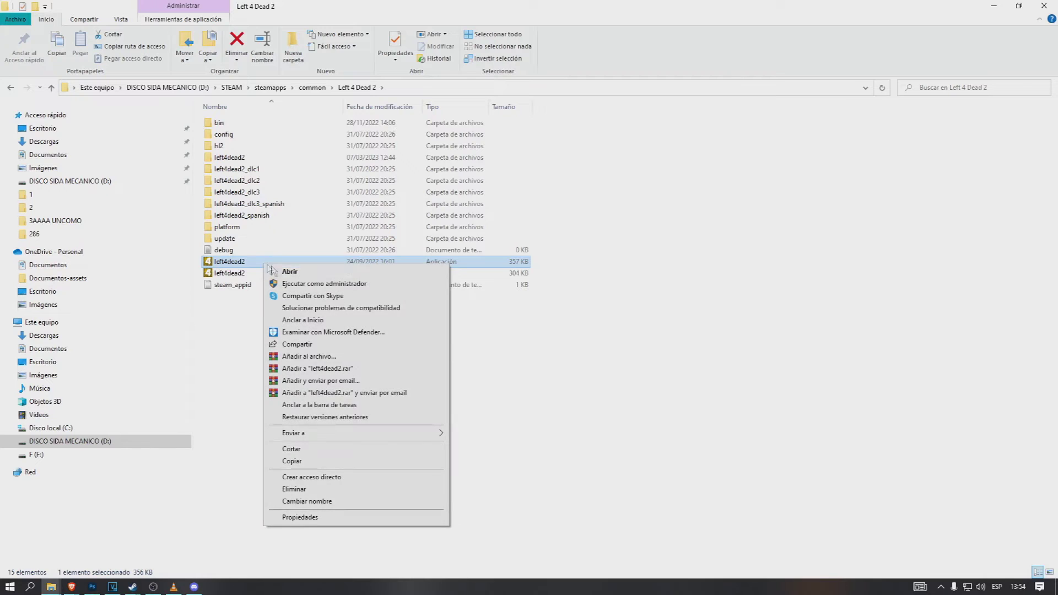
{"action": "left_click", "coordinate": [300, 517]}
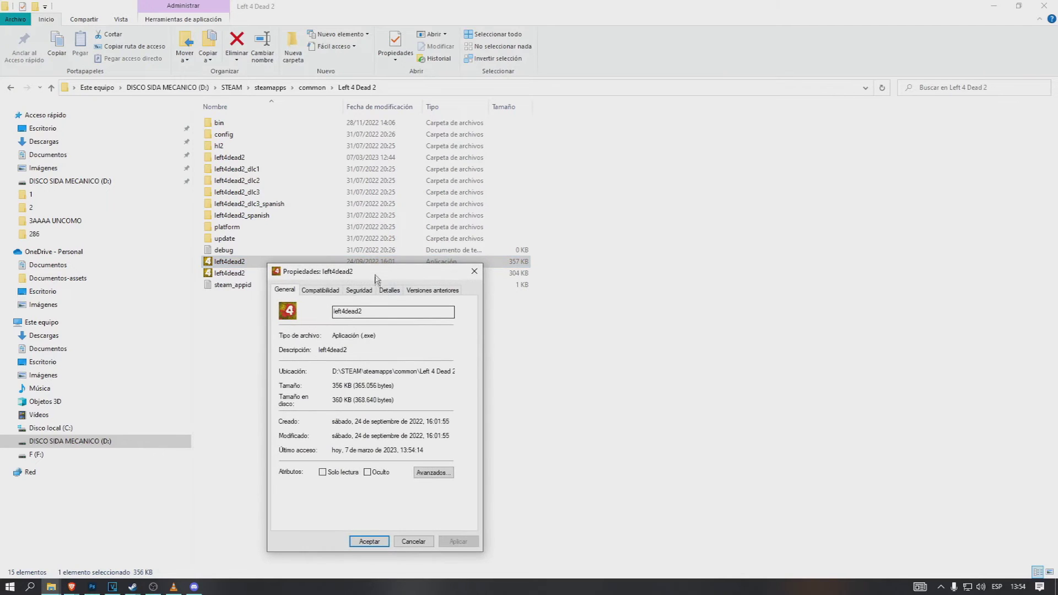
{"action": "left_click_drag", "start_coordinate": [377, 278], "coordinate": [604, 167]}
{"action": "left_click", "coordinate": [556, 185]}
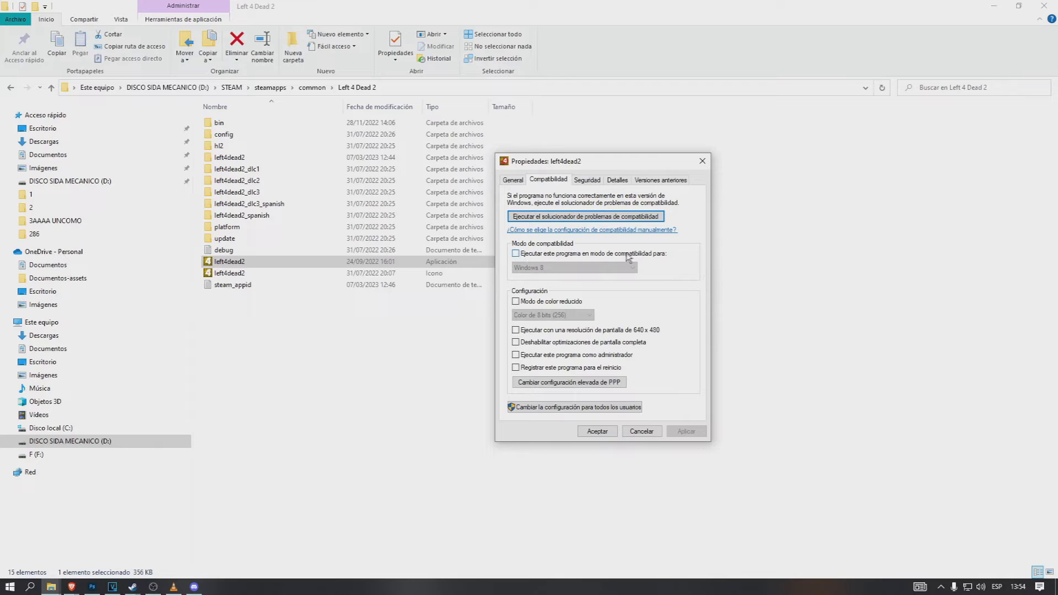
- Try Windows 8 compatibility mode for the left4dead2 application, turn it off again, and close the properties without applying
{"action": "left_click", "coordinate": [582, 268]}
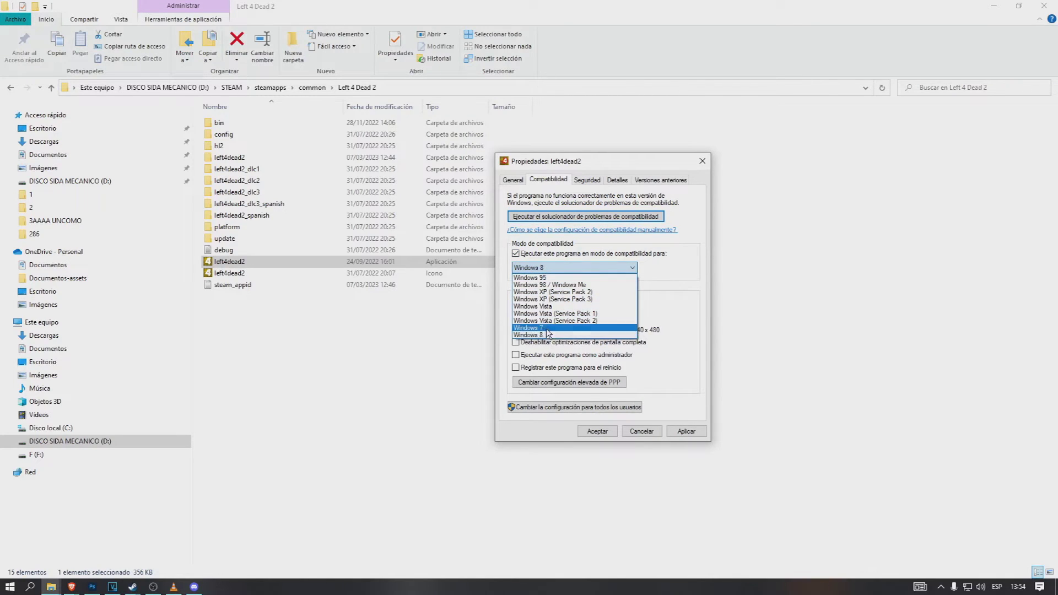
{"action": "left_click", "coordinate": [674, 292]}
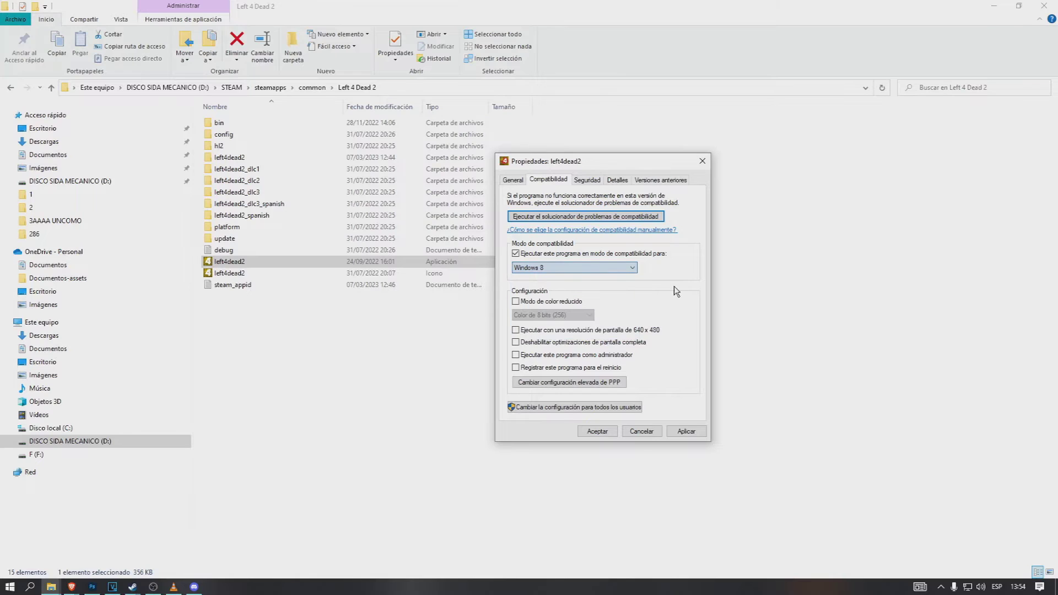
{"action": "left_click", "coordinate": [556, 268]}
{"action": "left_click", "coordinate": [562, 268]}
{"action": "left_click", "coordinate": [521, 253]}
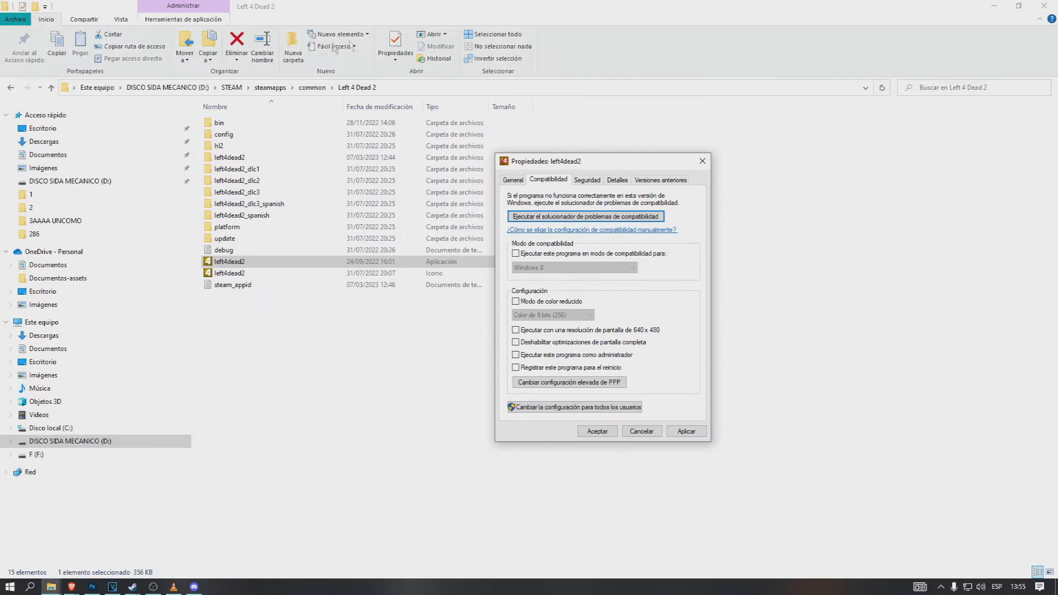
{"action": "left_click", "coordinate": [700, 161]}
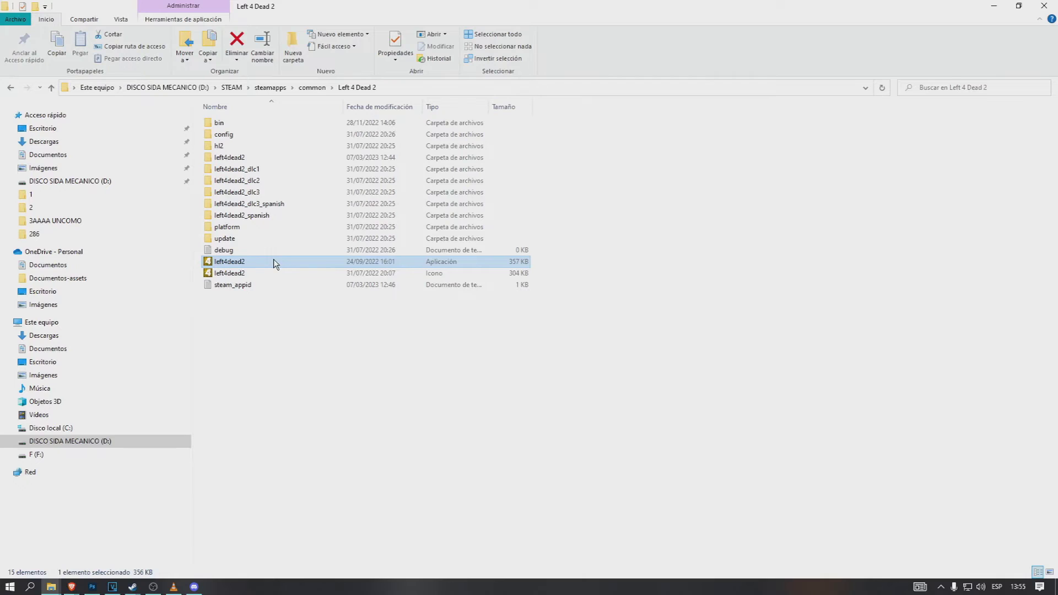
- Try to run the left4dead2 application as administrator
{"action": "right_click", "coordinate": [274, 260]}
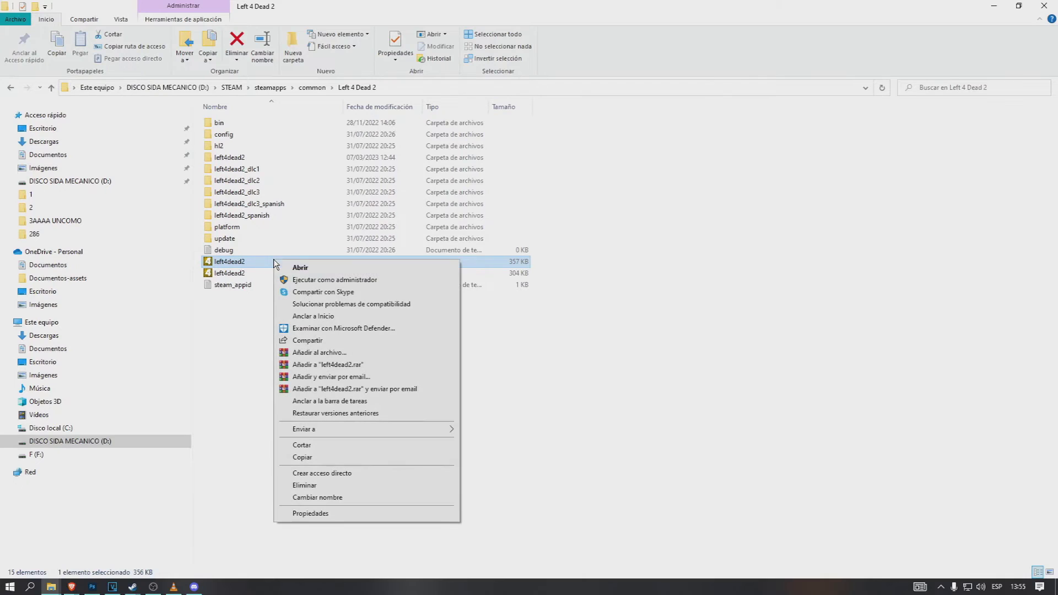
{"action": "left_click", "coordinate": [318, 280]}
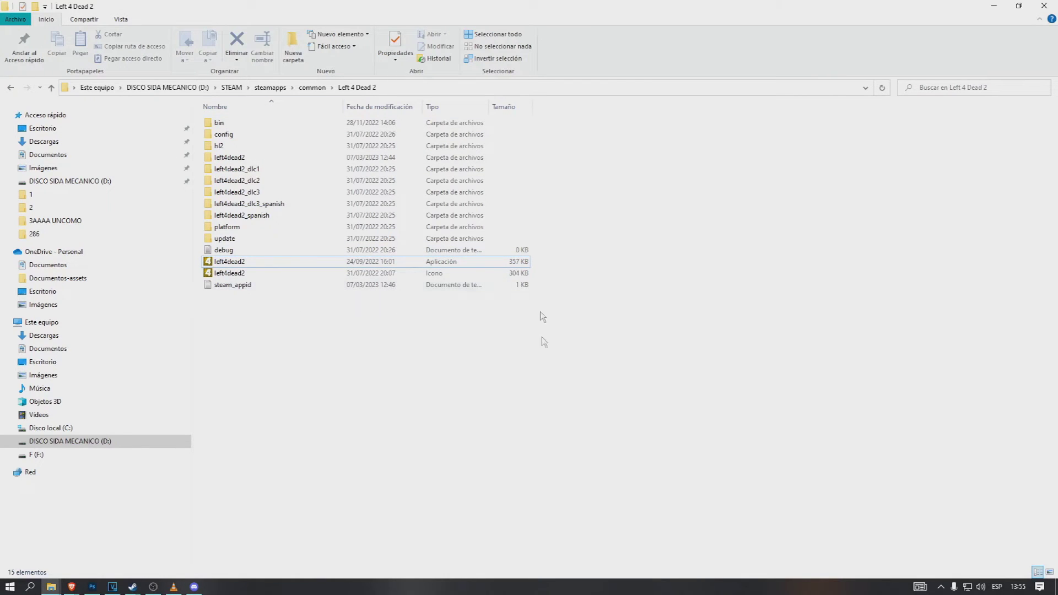
{"action": "key", "text": "ctrl+a"}
{"action": "left_click", "coordinate": [252, 262]}
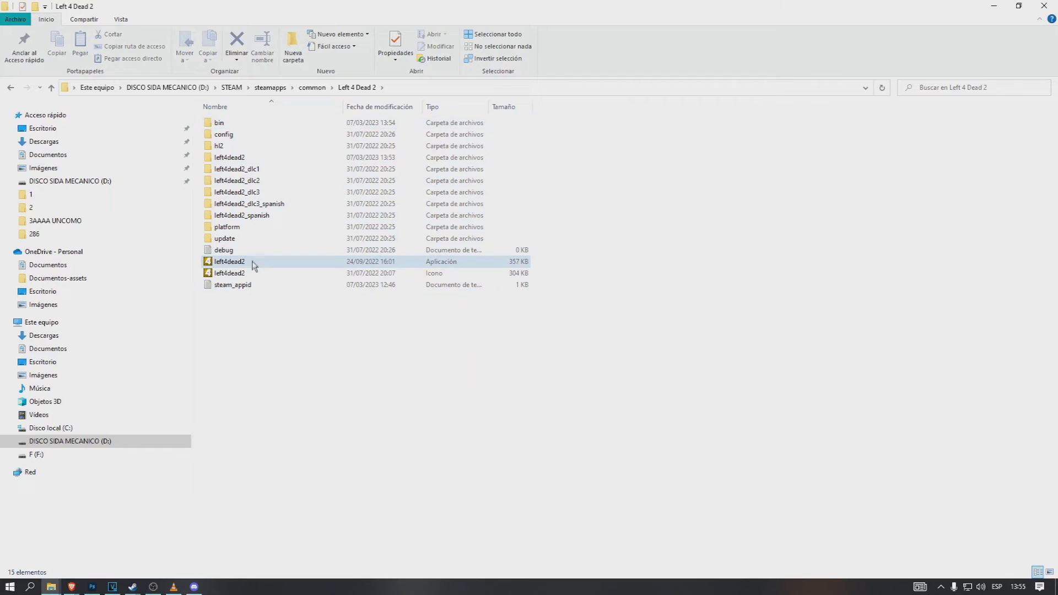
{"action": "left_click", "coordinate": [321, 354]}
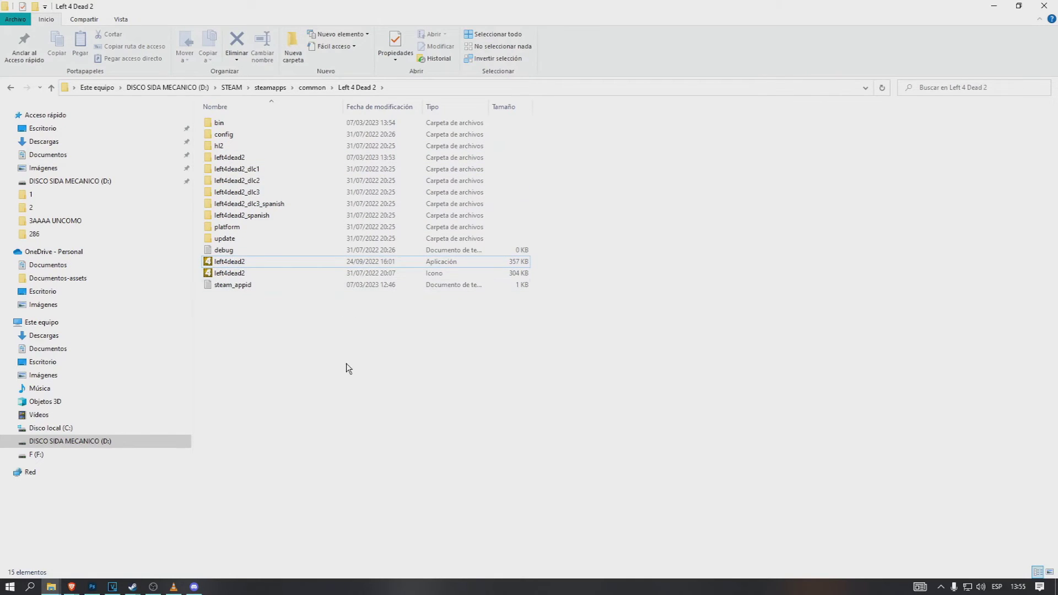
- Open Windows Security and examine the ransomware protection settings, including the applications allowed through controlled folder access
{"action": "key", "text": "super"}
{"action": "type", "text": "defe"}
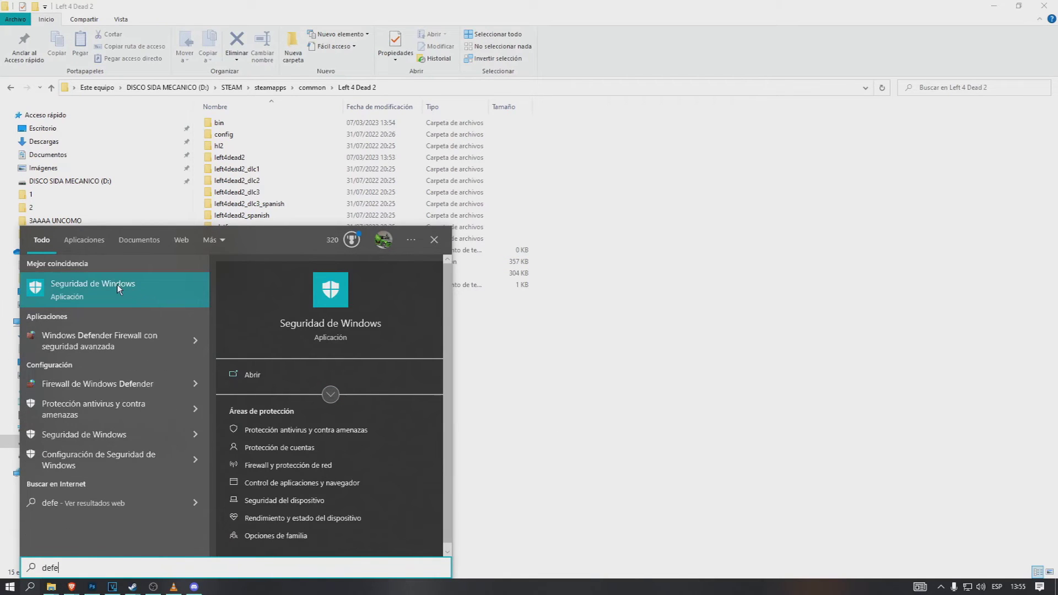
{"action": "left_click", "coordinate": [83, 284]}
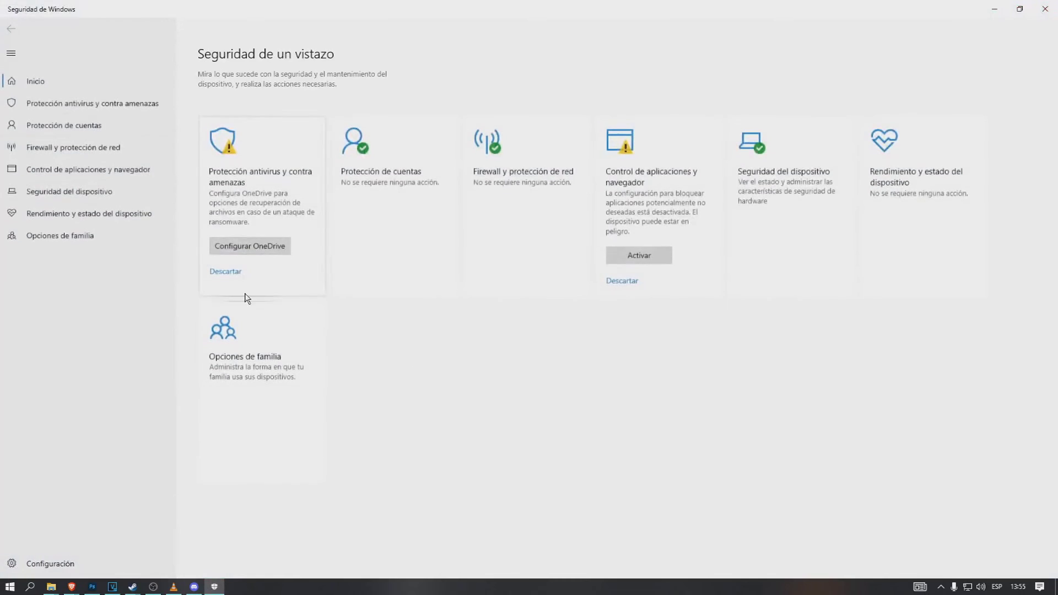
{"action": "left_click", "coordinate": [81, 99]}
{"action": "scroll", "coordinate": [429, 260], "scroll_direction": "down", "scroll_amount": 1}
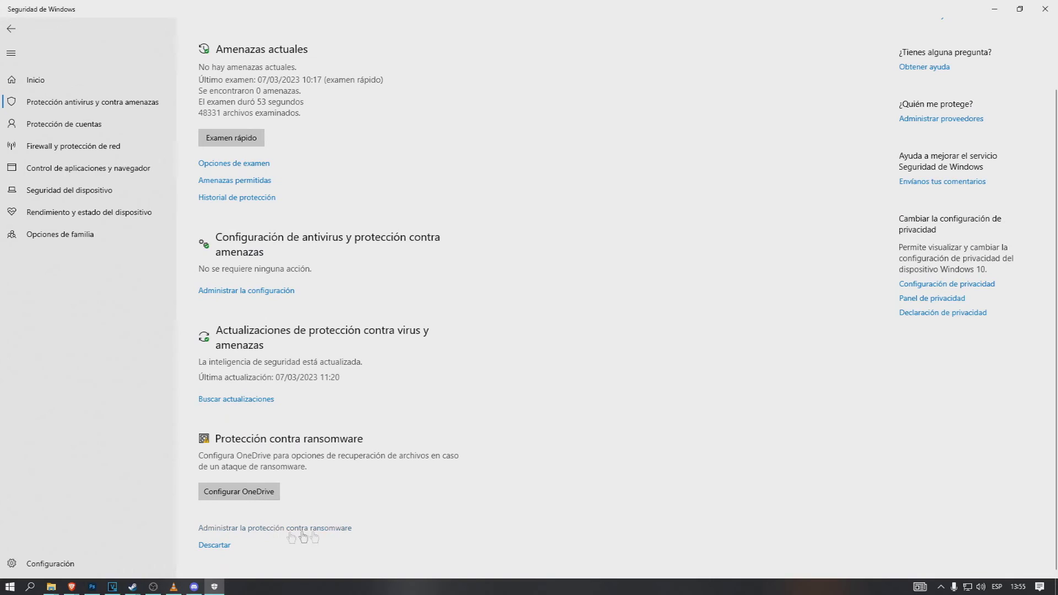
{"action": "left_click", "coordinate": [330, 528]}
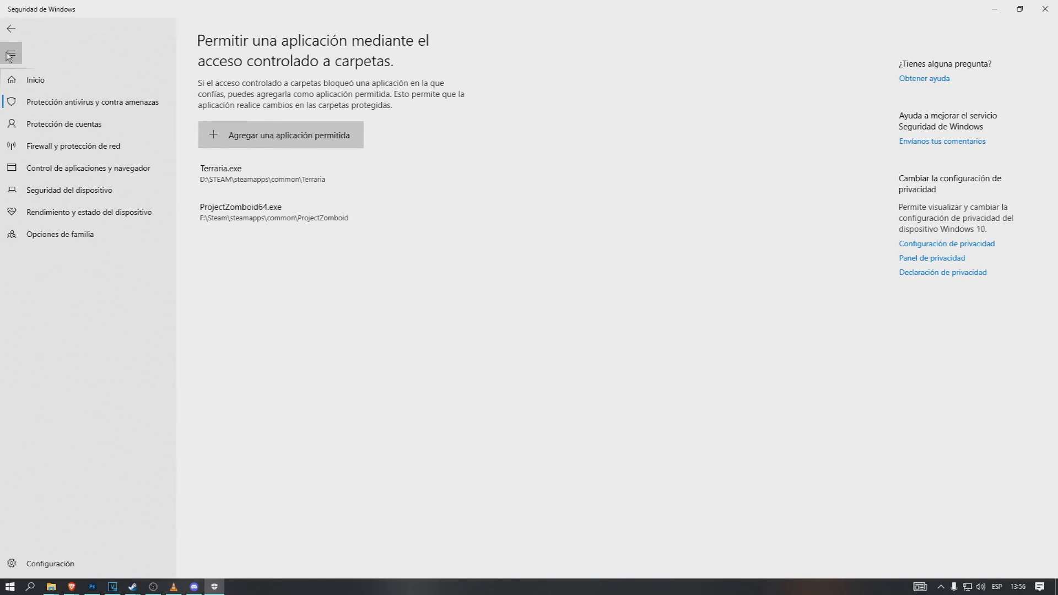
- Go back to review the controlled folder access setting and minimize the Windows Security window
{"action": "left_click", "coordinate": [11, 29]}
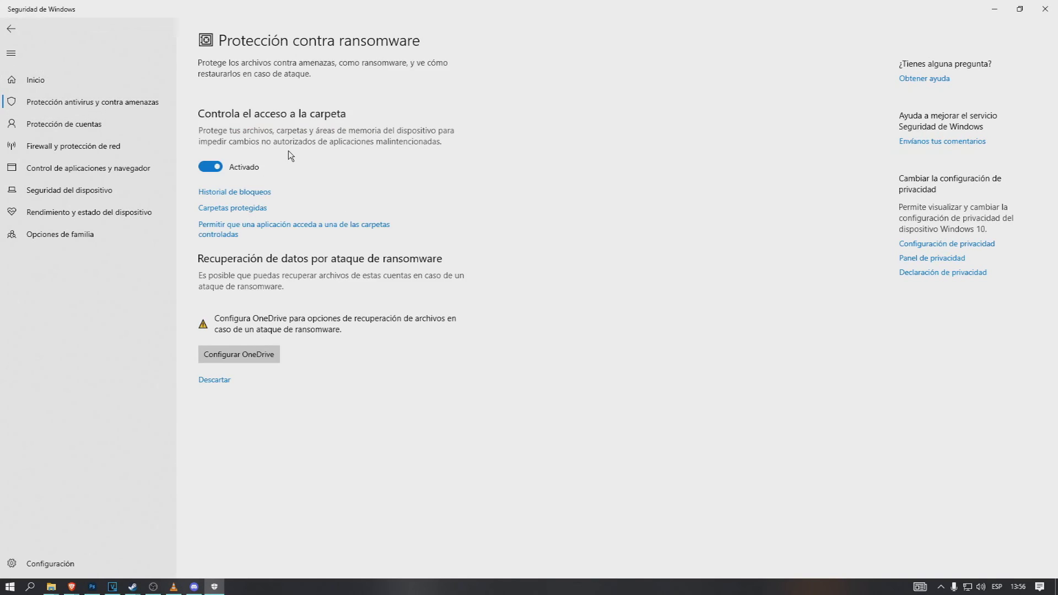
{"action": "left_click", "coordinate": [217, 167]}
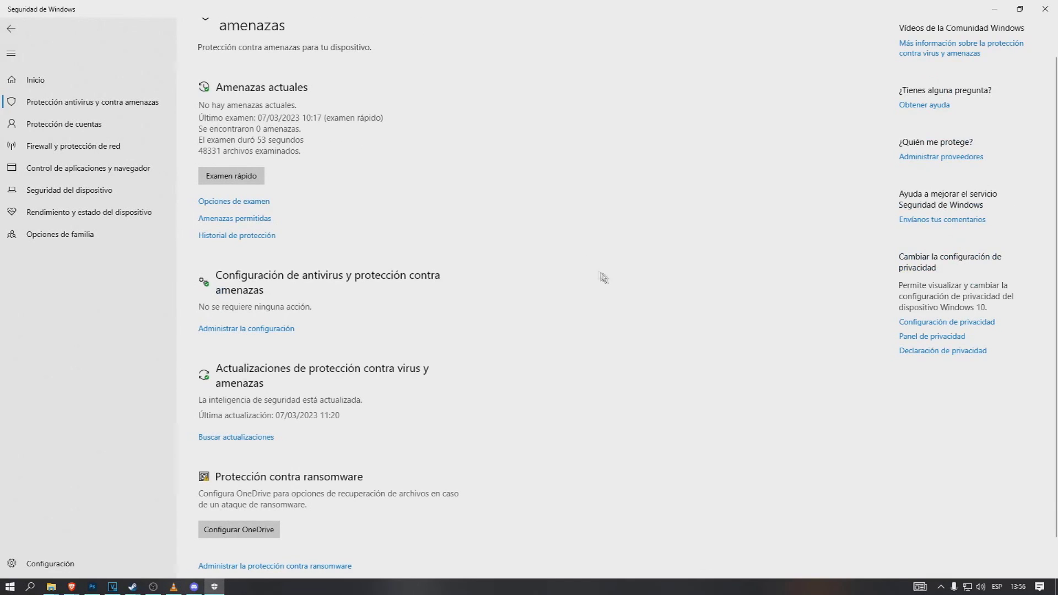
{"action": "left_click", "coordinate": [994, 9]}
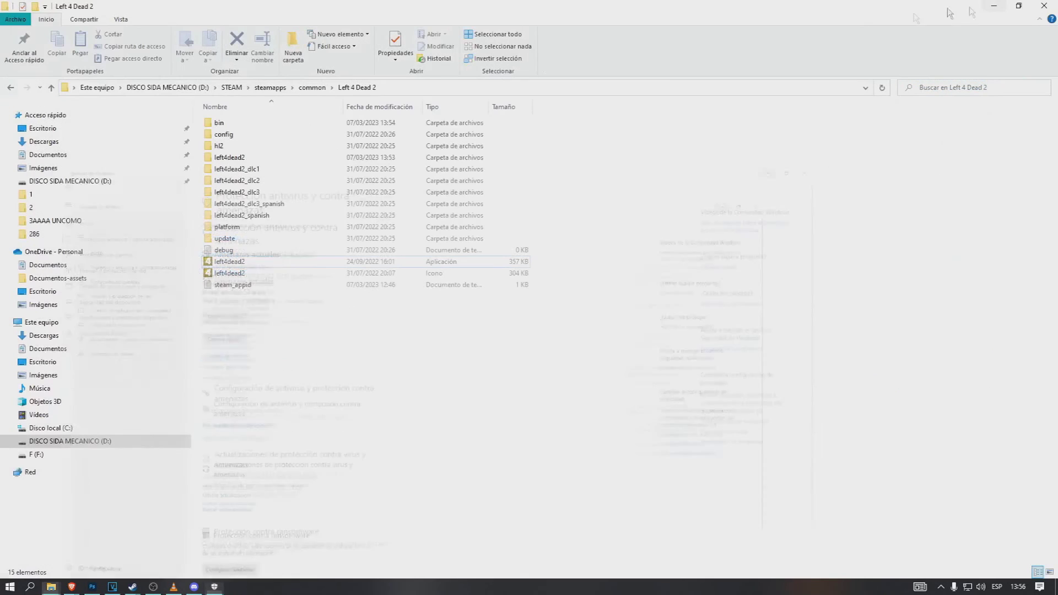
{"action": "left_click_drag", "start_coordinate": [364, 386], "coordinate": [333, 291]}
{"action": "key", "text": "ctrl+a"}
{"action": "left_click", "coordinate": [456, 356]}
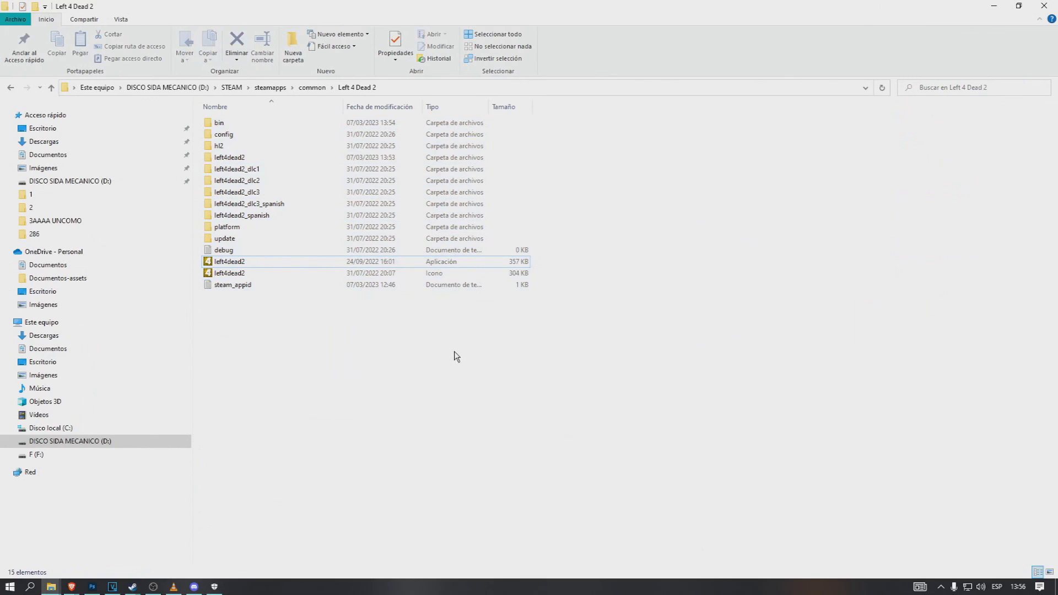
{"action": "left_click_drag", "start_coordinate": [415, 369], "coordinate": [323, 337]}
{"action": "left_click_drag", "start_coordinate": [365, 364], "coordinate": [304, 281]}
{"action": "left_click_drag", "start_coordinate": [231, 91], "coordinate": [232, 92]}
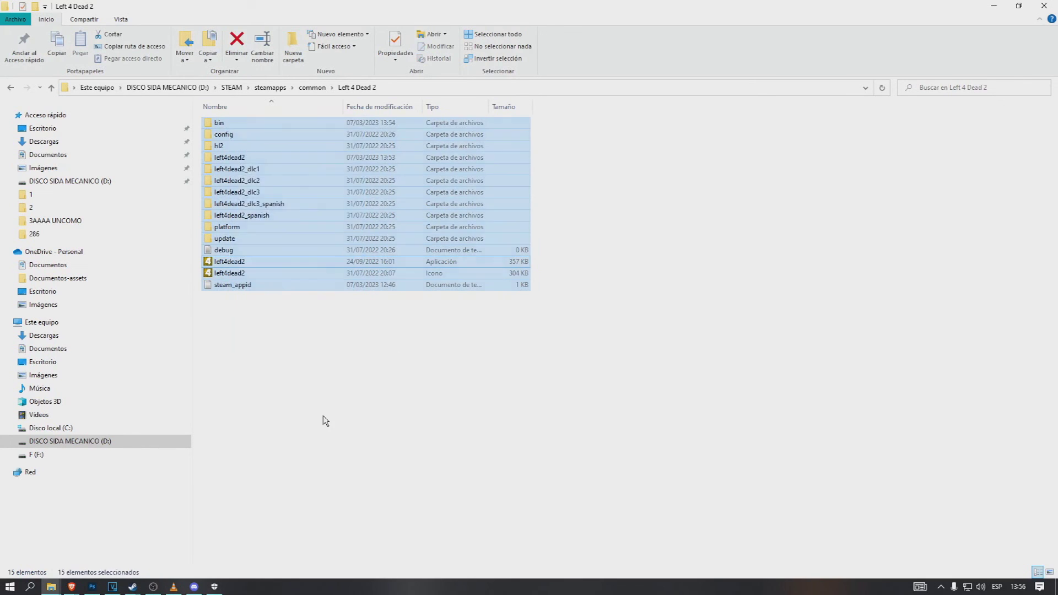
{"action": "left_click", "coordinate": [323, 421]}
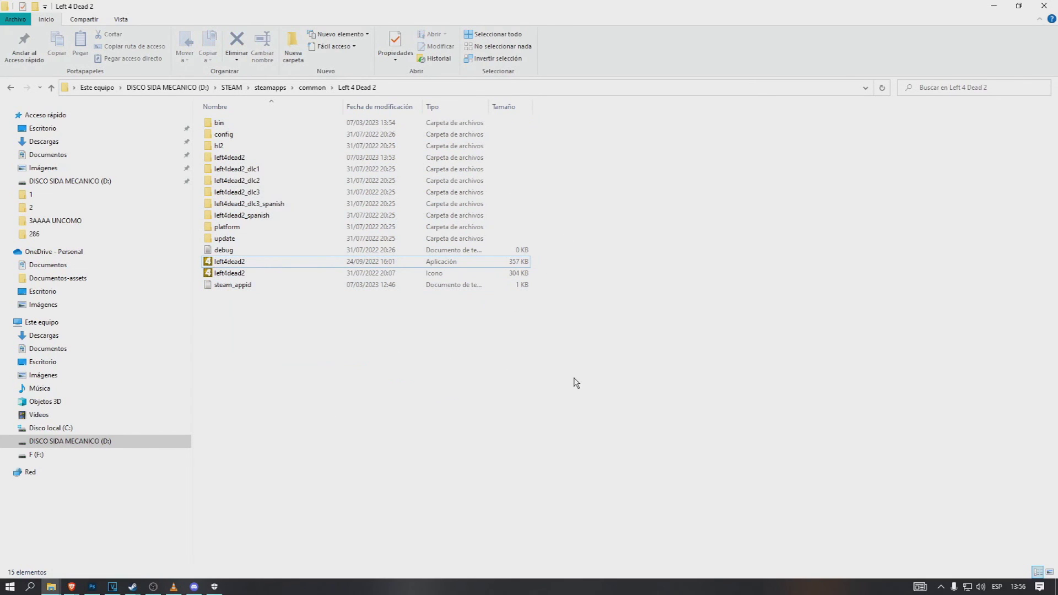
{"action": "left_click_drag", "start_coordinate": [584, 335], "coordinate": [195, 114]}
{"action": "left_click", "coordinate": [402, 359]}
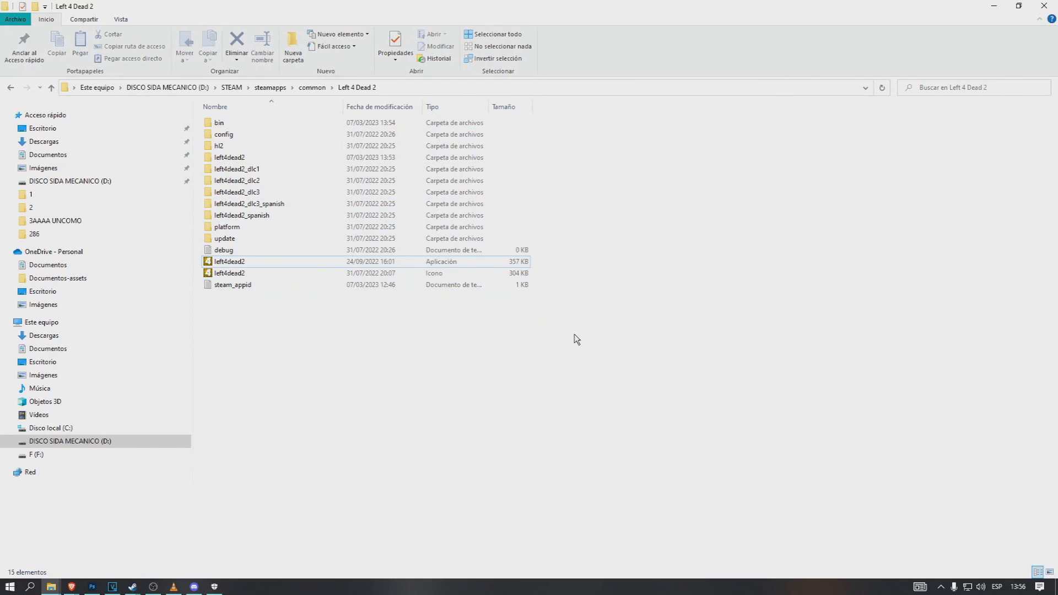